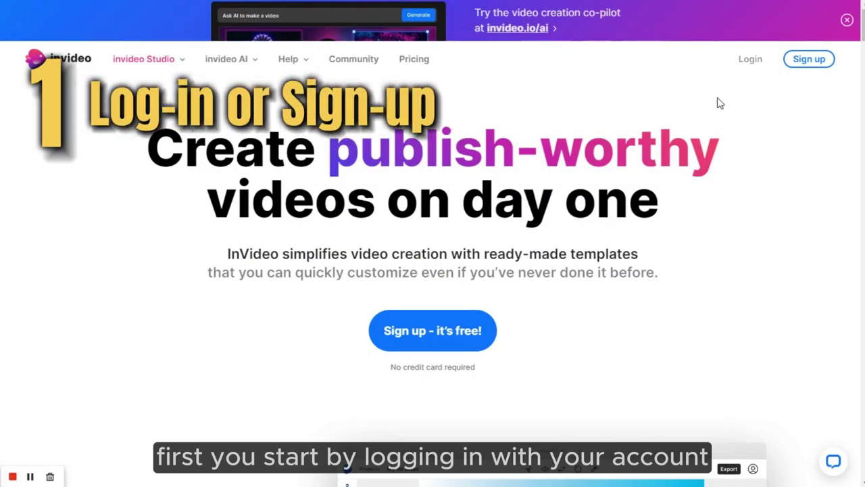
Log in, start an AI text-to-video project and browse the template gallery for Fun Coffee Facts.
{"action": "left_click", "coordinate": [752, 61]}
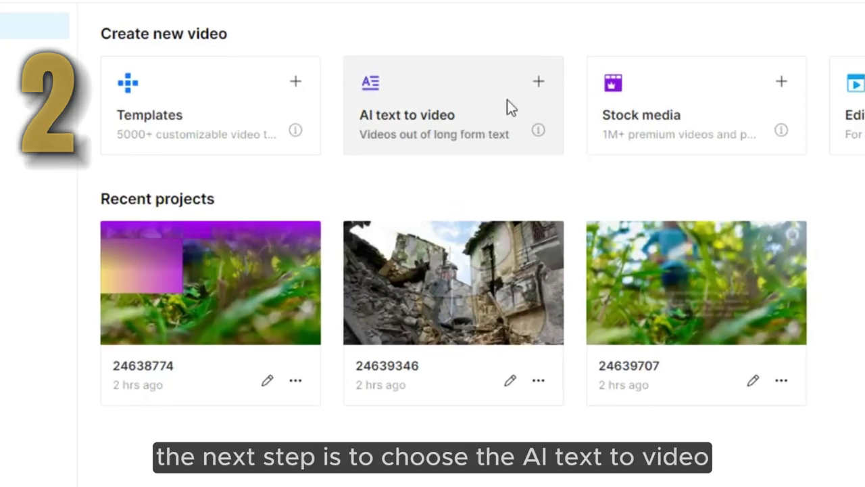
{"action": "left_click", "coordinate": [448, 115]}
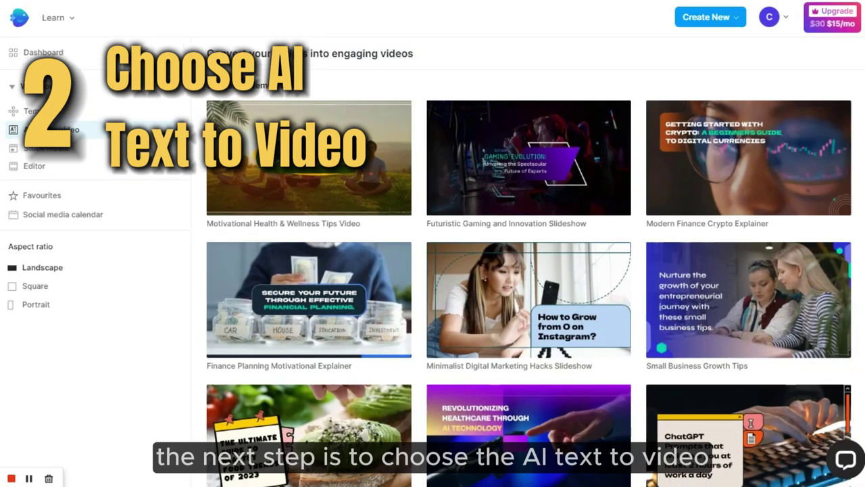
{"action": "scroll", "coordinate": [527, 271], "scroll_direction": "down", "scroll_amount": 3}
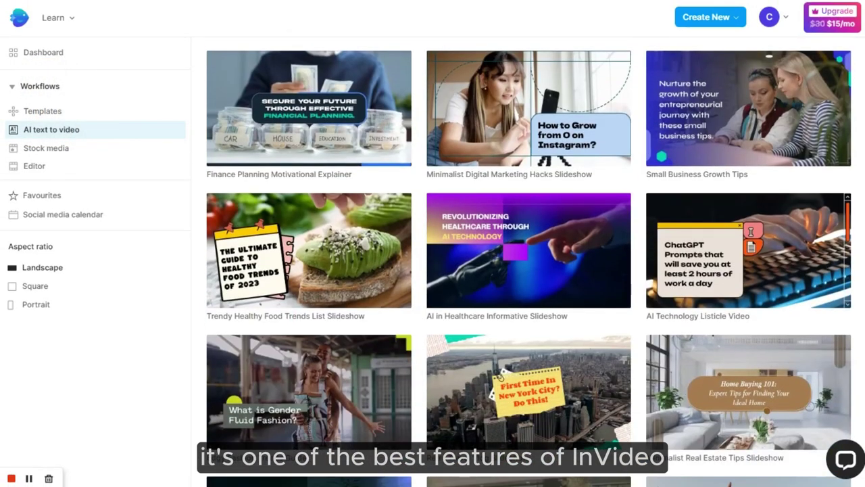
{"action": "scroll", "coordinate": [528, 271], "scroll_direction": "down", "scroll_amount": 2}
{"action": "scroll", "coordinate": [527, 270], "scroll_direction": "down", "scroll_amount": 4}
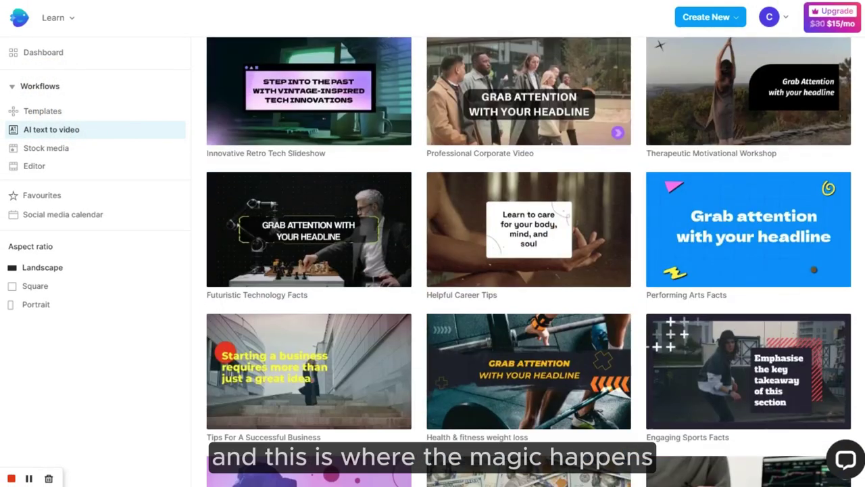
{"action": "scroll", "coordinate": [527, 270], "scroll_direction": "down", "scroll_amount": 3}
{"action": "scroll", "coordinate": [527, 270], "scroll_direction": "down", "scroll_amount": 3}
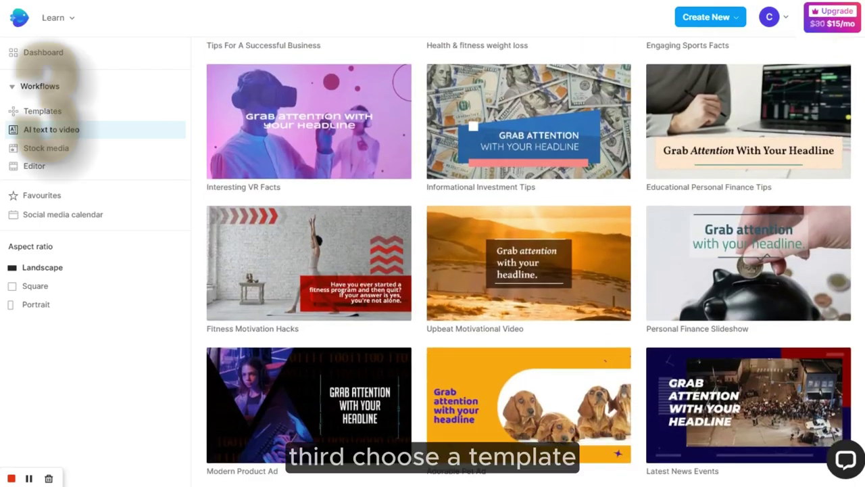
{"action": "scroll", "coordinate": [527, 270], "scroll_direction": "down", "scroll_amount": 3}
{"action": "scroll", "coordinate": [528, 271], "scroll_direction": "down", "scroll_amount": 5}
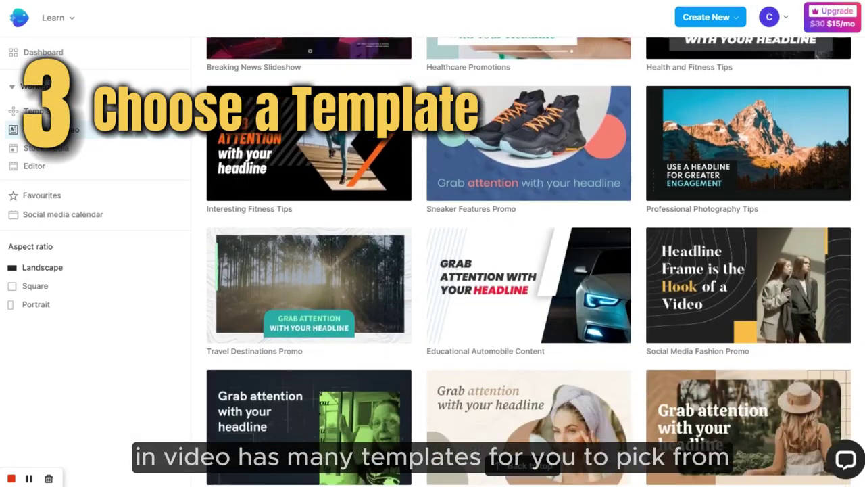
{"action": "scroll", "coordinate": [528, 270], "scroll_direction": "down", "scroll_amount": 1}
{"action": "scroll", "coordinate": [527, 270], "scroll_direction": "down", "scroll_amount": 2}
{"action": "scroll", "coordinate": [527, 271], "scroll_direction": "down", "scroll_amount": 1}
{"action": "scroll", "coordinate": [527, 270], "scroll_direction": "down", "scroll_amount": 3}
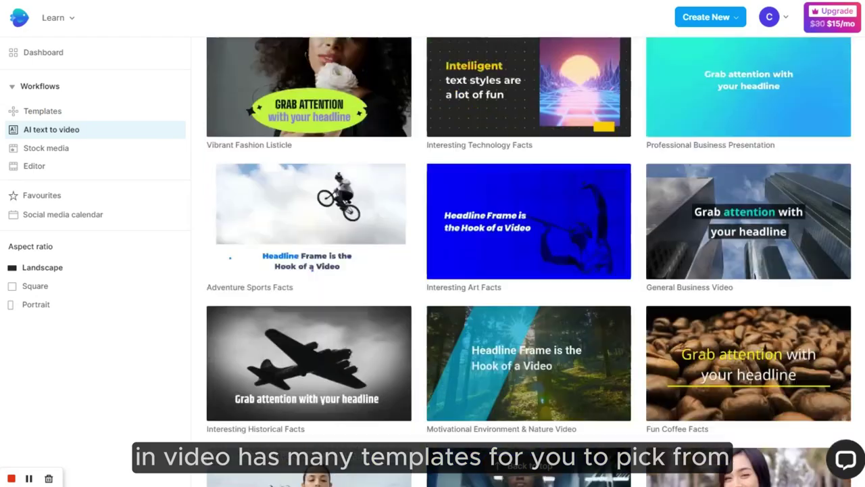
{"action": "scroll", "coordinate": [528, 271], "scroll_direction": "down", "scroll_amount": 1}
{"action": "scroll", "coordinate": [528, 270], "scroll_direction": "down", "scroll_amount": 2}
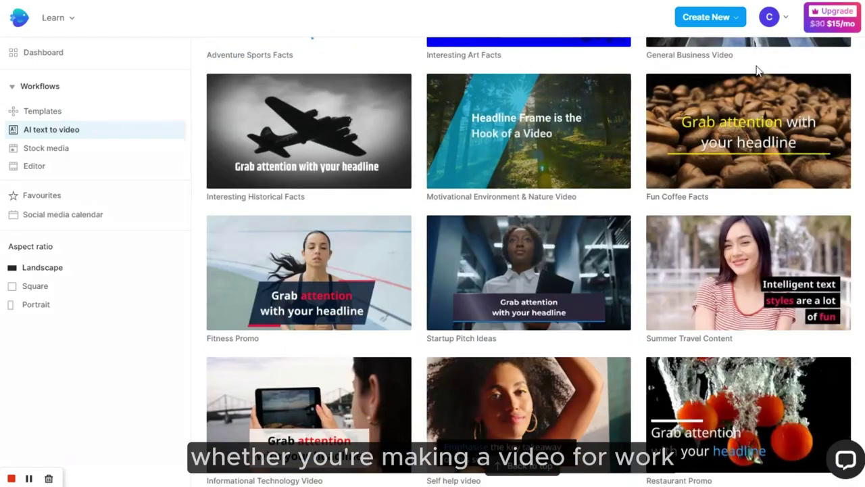
Open the Fun Coffee Facts template, set it to Portrait 9:16 and use it.
{"action": "left_click", "coordinate": [738, 100]}
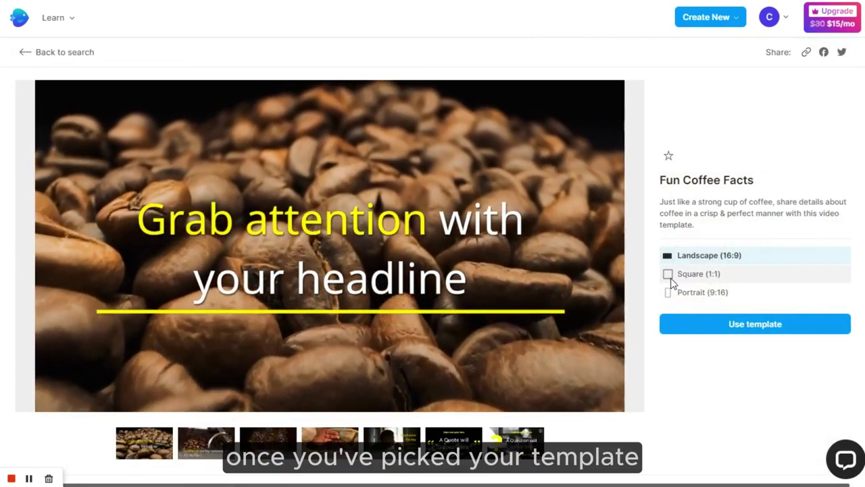
{"action": "left_click", "coordinate": [669, 279]}
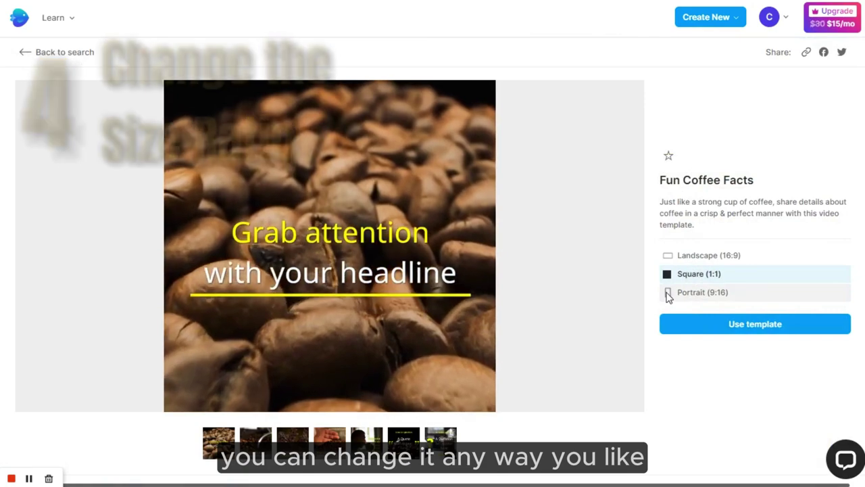
{"action": "left_click", "coordinate": [668, 293]}
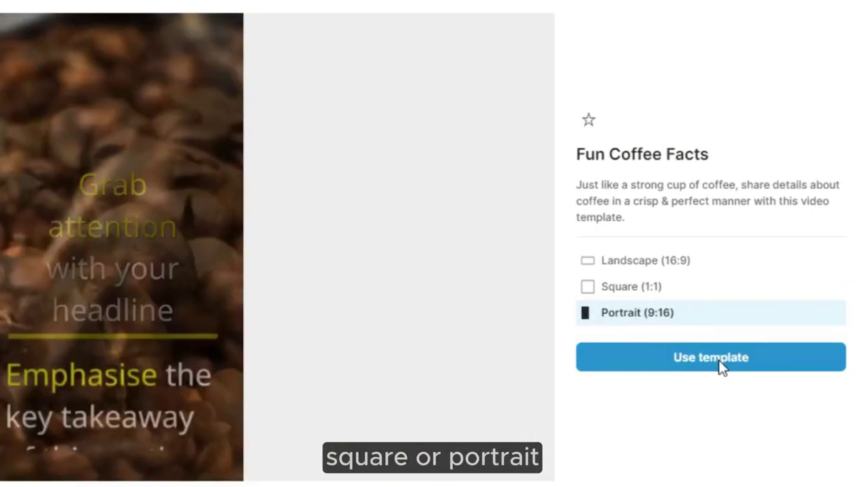
{"action": "left_click", "coordinate": [722, 366]}
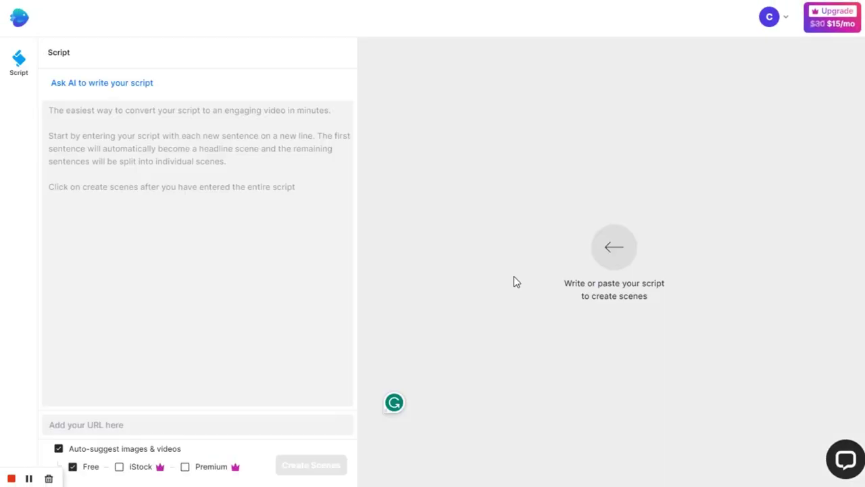
Get an AI-written humorous fun-facts script, paste it into the Script box and create scenes.
{"action": "left_click", "coordinate": [138, 84]}
{"action": "left_click", "coordinate": [181, 82]}
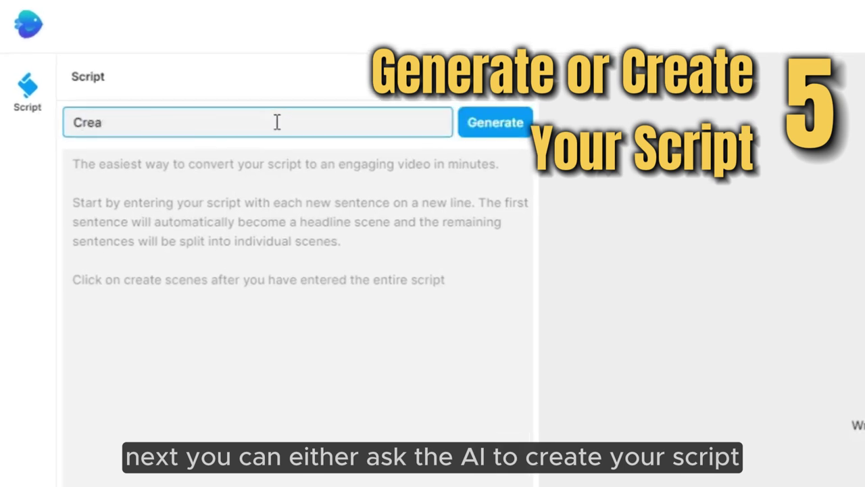
{"action": "type", "text": "Create engaging, humo"}
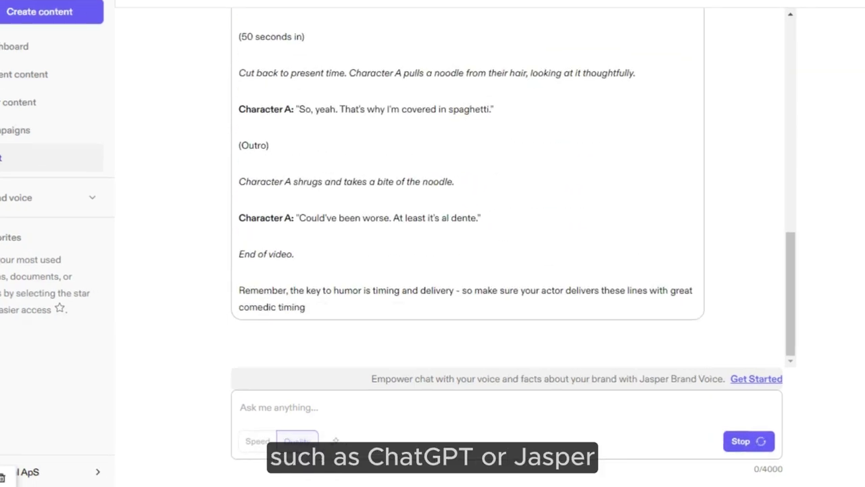
{"action": "left_click", "coordinate": [517, 259]}
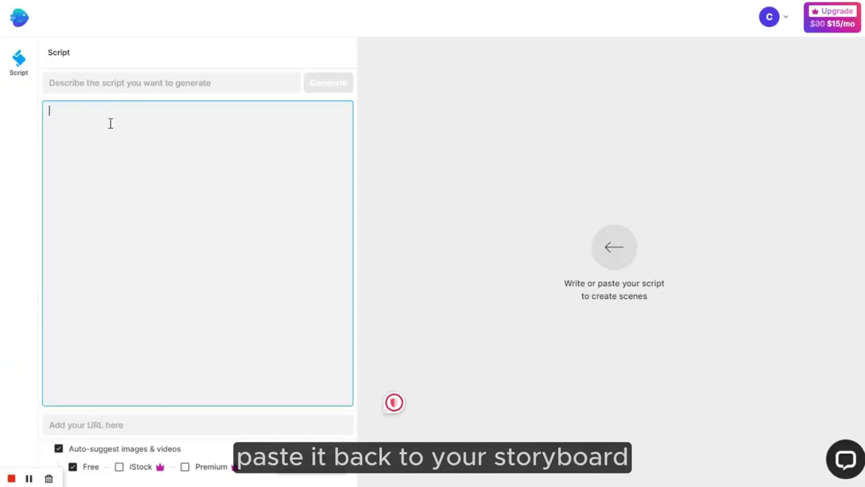
{"action": "key", "text": "ctrl+v"}
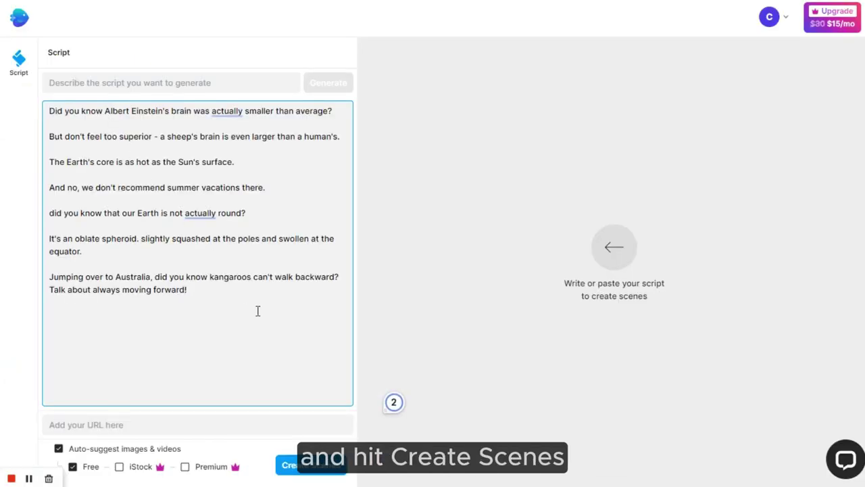
{"action": "left_click", "coordinate": [311, 465]}
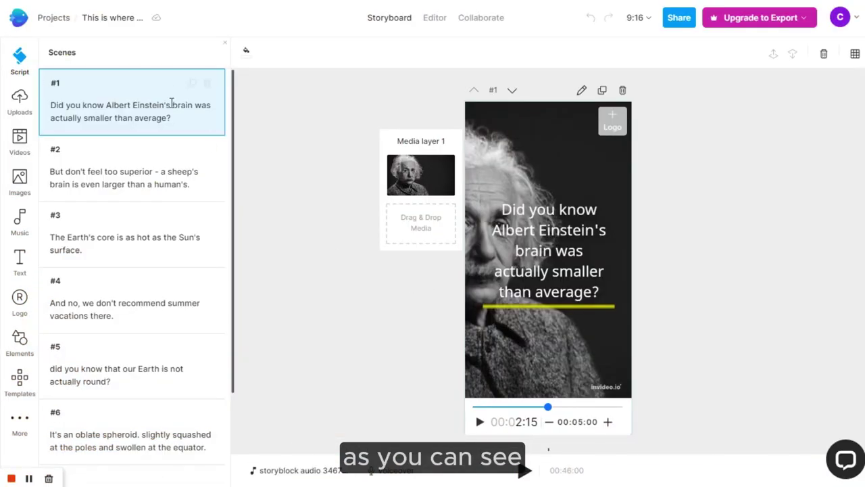
Preview scenes #2 through #5, including the Earth footage, then return to scene #1.
{"action": "left_click", "coordinate": [168, 176]}
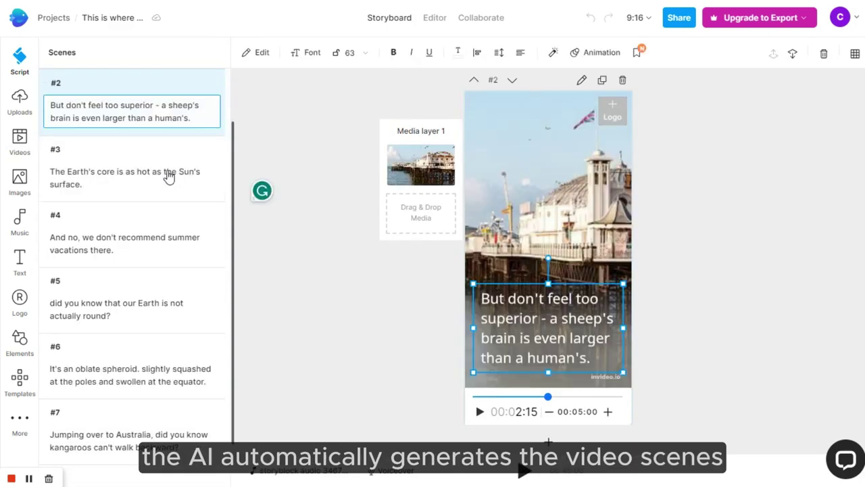
{"action": "left_click", "coordinate": [155, 172]}
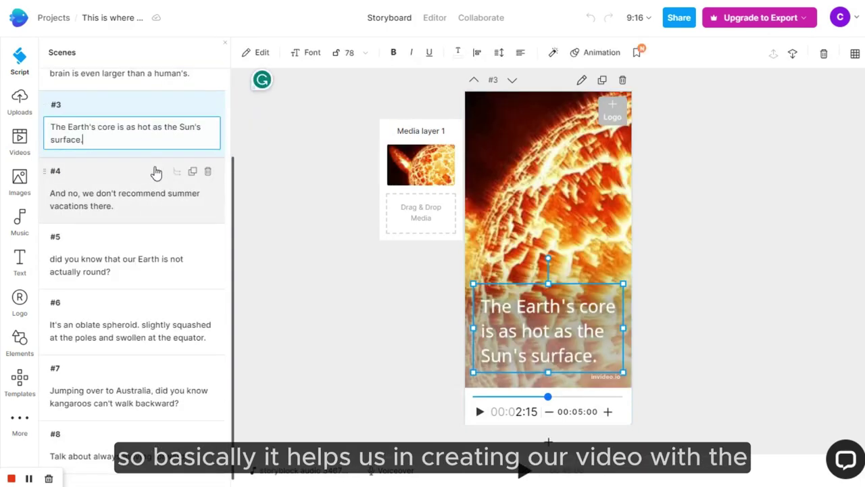
{"action": "left_click", "coordinate": [145, 264]}
{"action": "scroll", "coordinate": [145, 264], "scroll_direction": "up", "scroll_amount": 3}
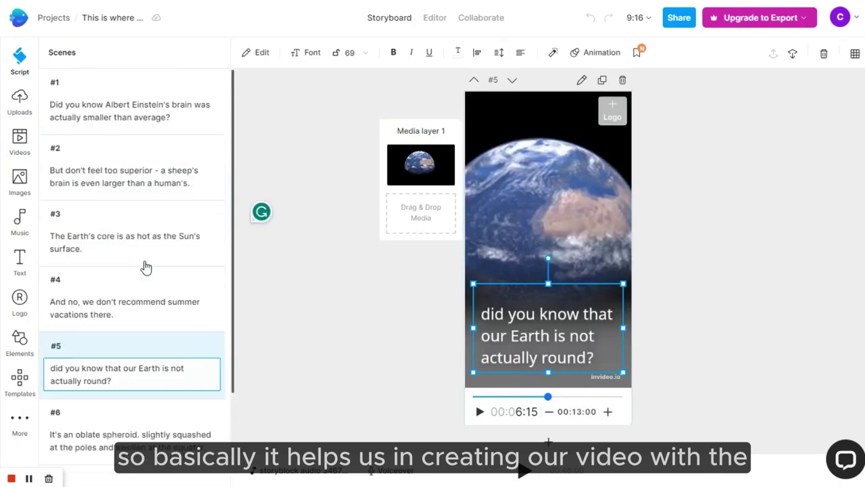
{"action": "left_click", "coordinate": [34, 89]}
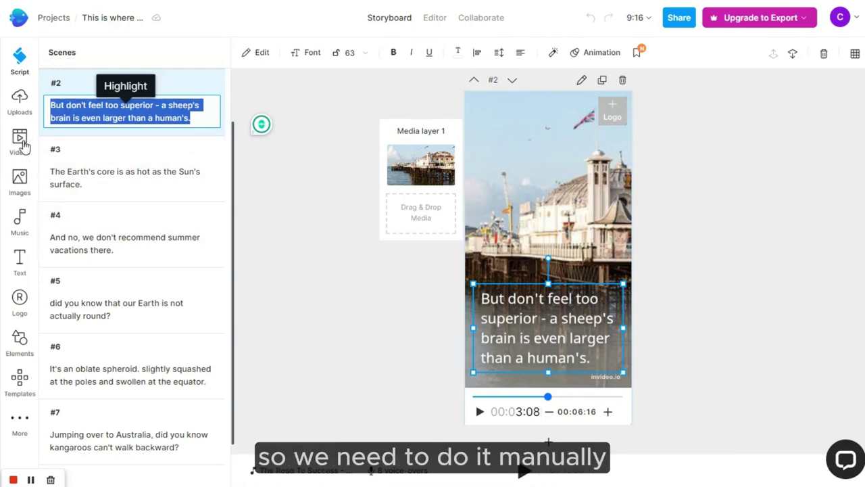
Search stock videos for 'sheep' and drop it into scene 2, then put a palm-tree clip in scene 4.
{"action": "left_click", "coordinate": [21, 141]}
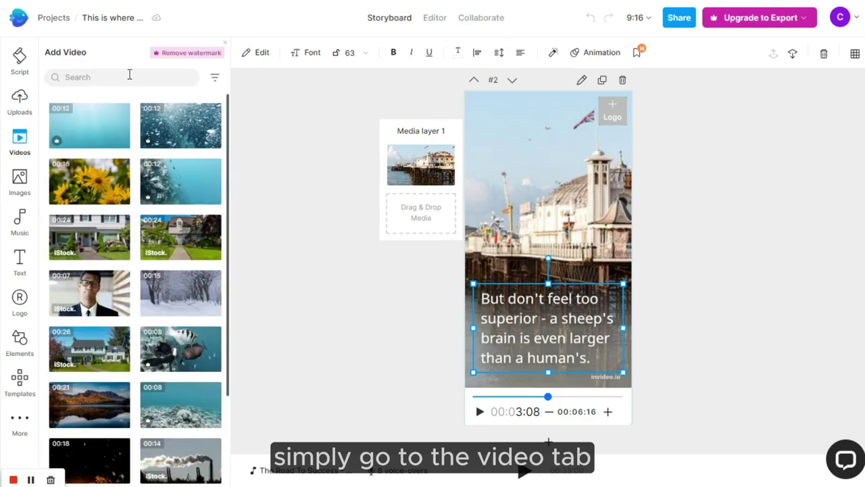
{"action": "left_click", "coordinate": [129, 77]}
{"action": "type", "text": "sheep"}
{"action": "key", "text": "Return"}
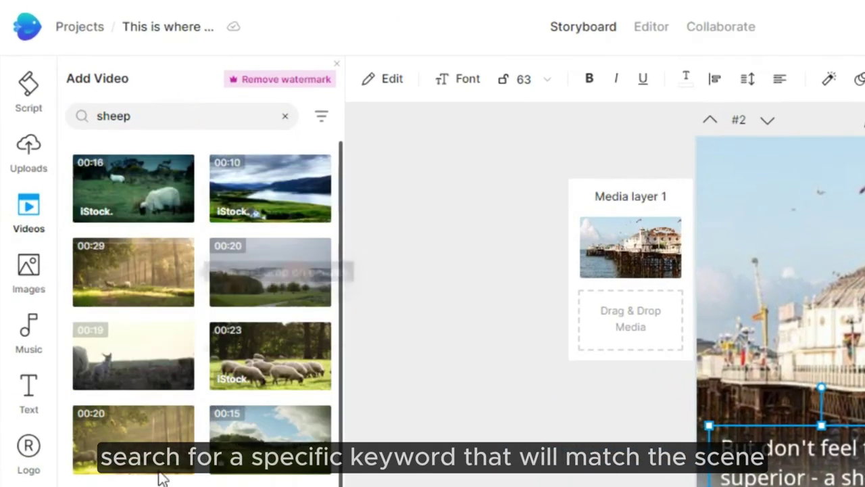
{"action": "mouse_move", "coordinate": [89, 349]}
{"action": "left_mouse_down"}
{"action": "mouse_move", "coordinate": [391, 234]}
{"action": "mouse_move", "coordinate": [399, 218]}
{"action": "left_mouse_up"}
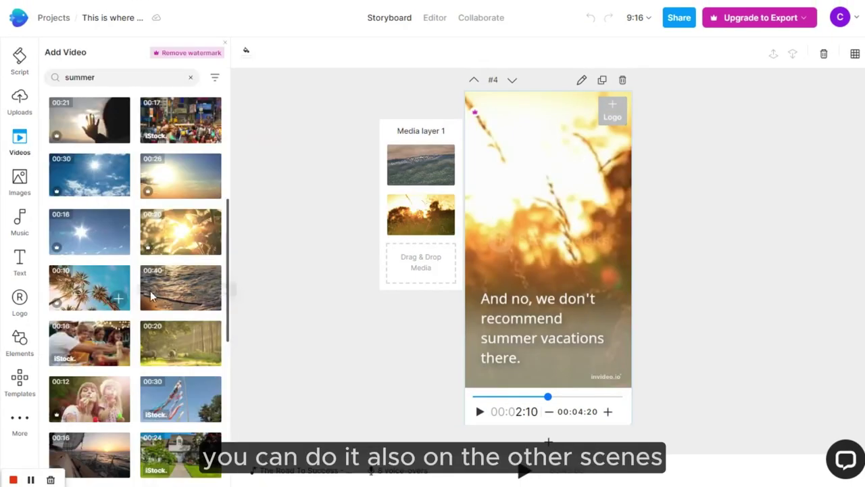
{"action": "left_click", "coordinate": [89, 287]}
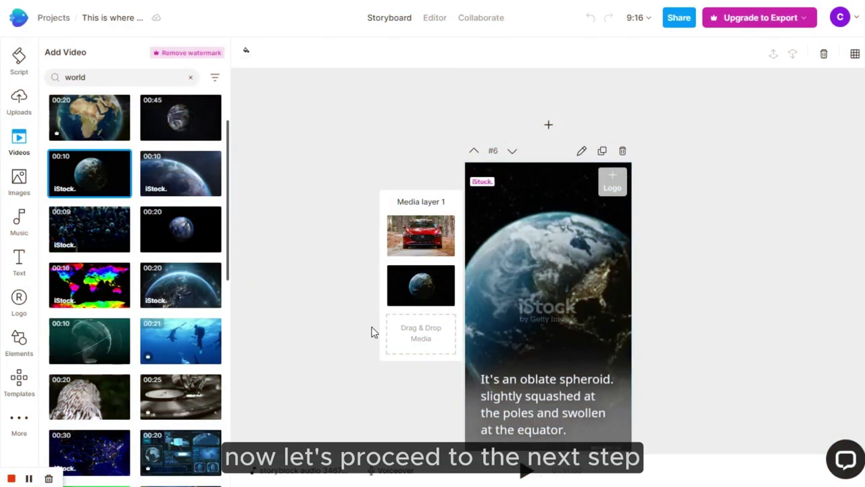
Preview Happy-mood tracks and replace the background music with The Road To Success – Light Mix.
{"action": "left_click", "coordinate": [19, 229]}
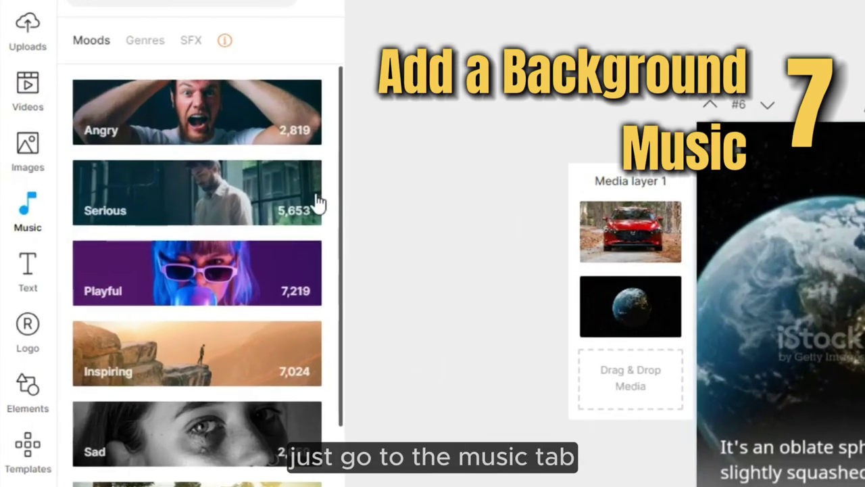
{"action": "scroll", "coordinate": [213, 220], "scroll_direction": "down", "scroll_amount": 3}
{"action": "scroll", "coordinate": [203, 271], "scroll_direction": "down", "scroll_amount": 2}
{"action": "left_click", "coordinate": [189, 403]}
{"action": "left_click", "coordinate": [87, 79]}
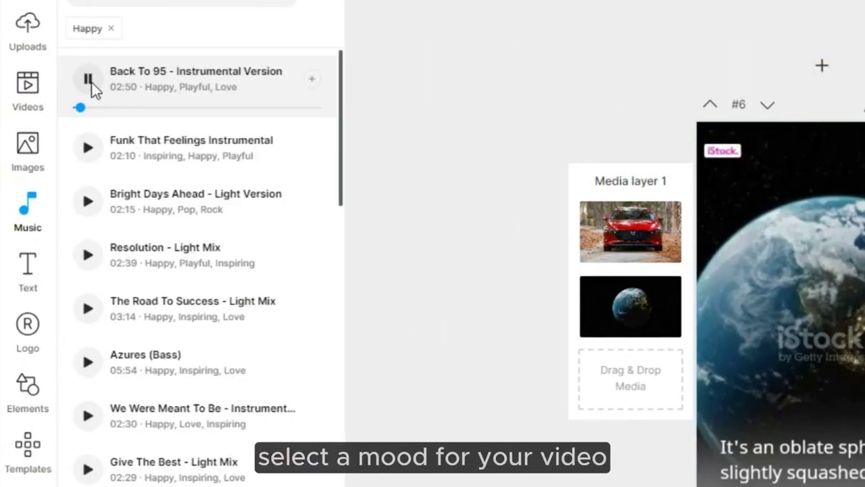
{"action": "left_click", "coordinate": [88, 201]}
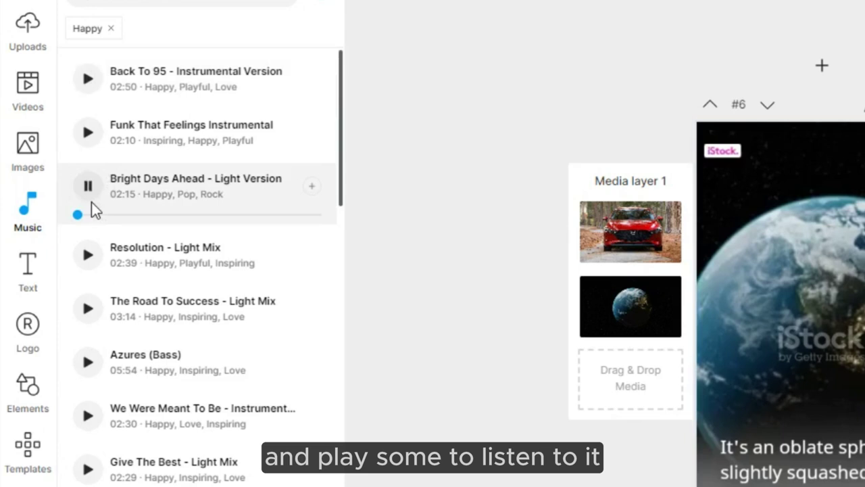
{"action": "left_click", "coordinate": [86, 315]}
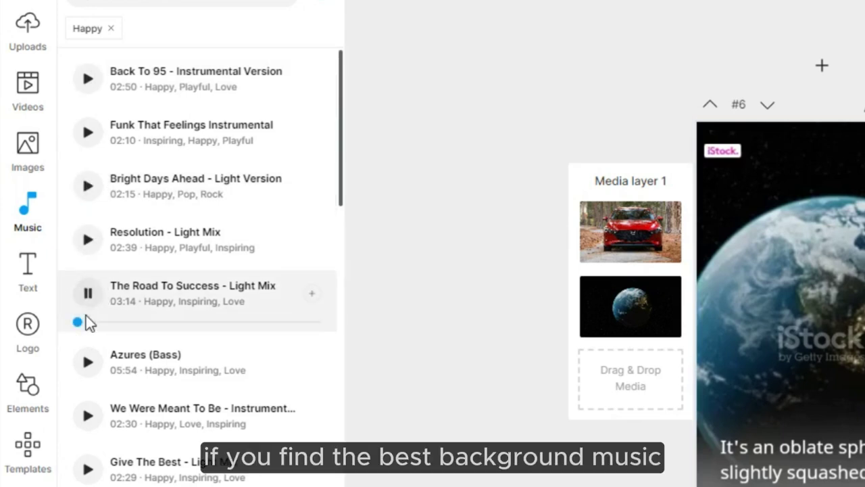
{"action": "left_click", "coordinate": [312, 292]}
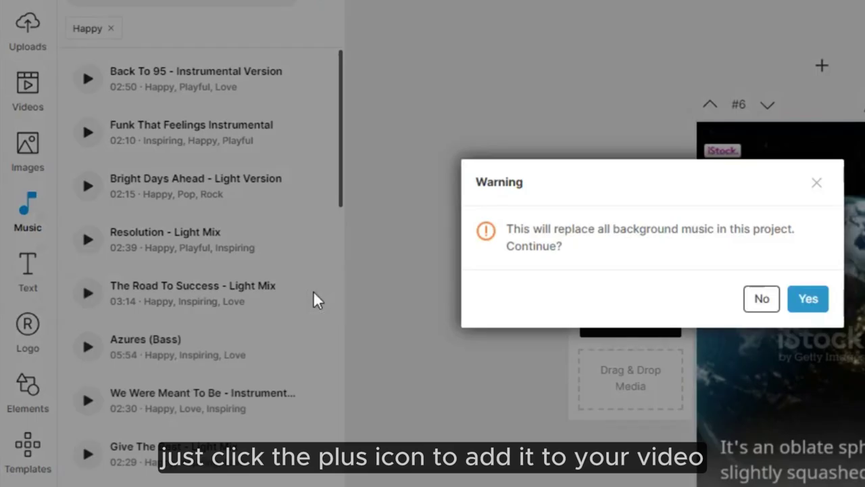
{"action": "left_click", "coordinate": [809, 301]}
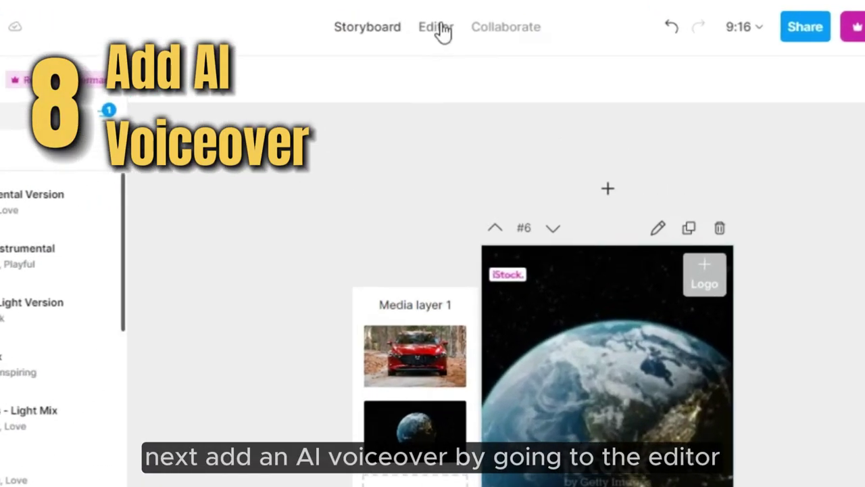
In the Editor, generate a text-to-speech voiceover of scene 6 using the US English voice Jack.
{"action": "left_click", "coordinate": [436, 19]}
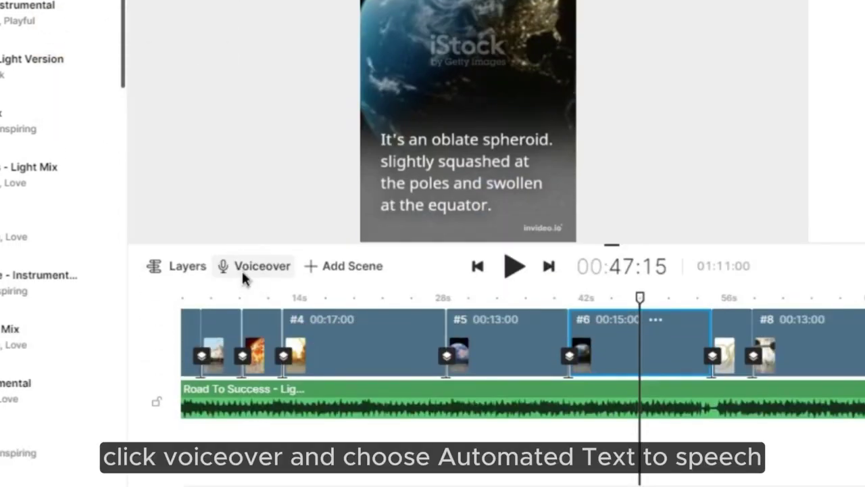
{"action": "left_click", "coordinate": [244, 274]}
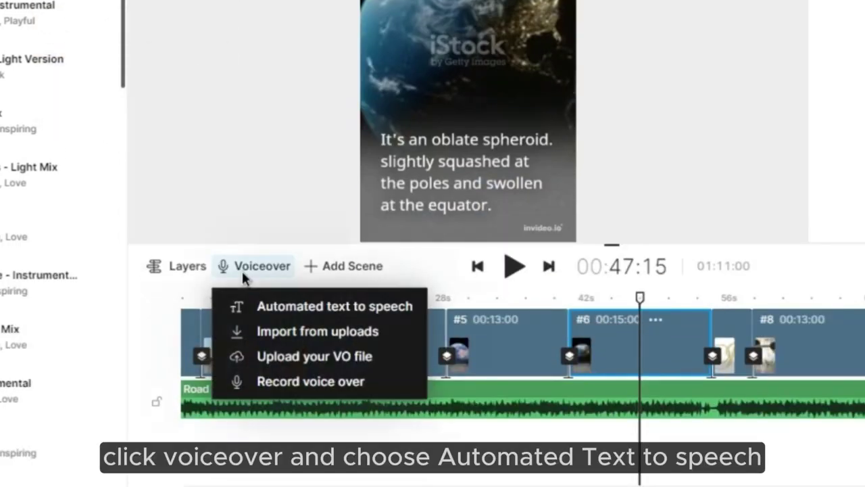
{"action": "left_click", "coordinate": [265, 312]}
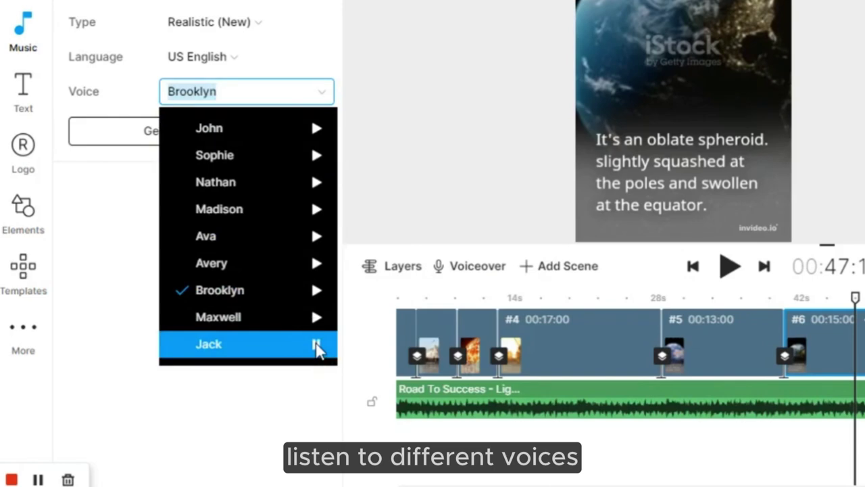
{"action": "left_click", "coordinate": [318, 349]}
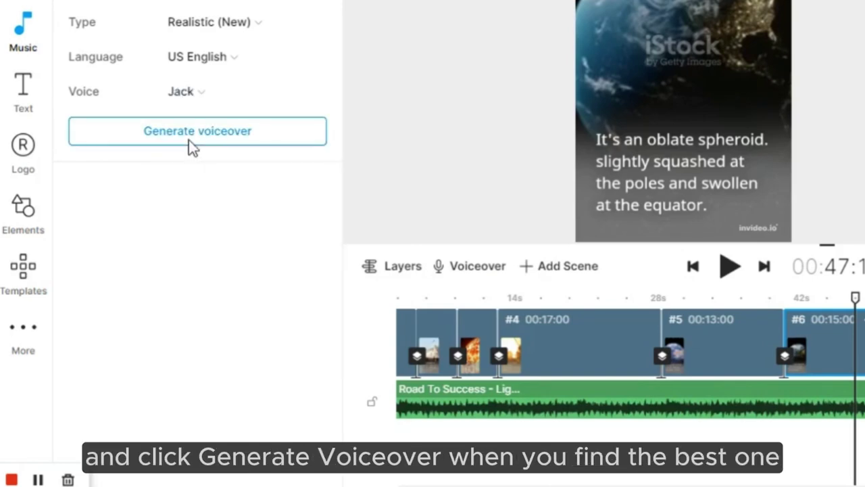
{"action": "left_click", "coordinate": [189, 140]}
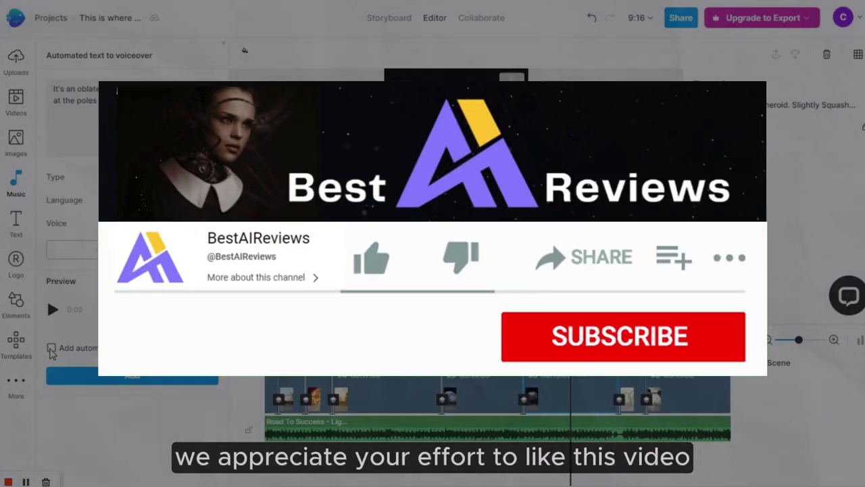
Enable 'Add automated VO for all scenes' and add the voiceovers to the timeline.
{"action": "left_click", "coordinate": [51, 348]}
{"action": "left_click", "coordinate": [125, 378]}
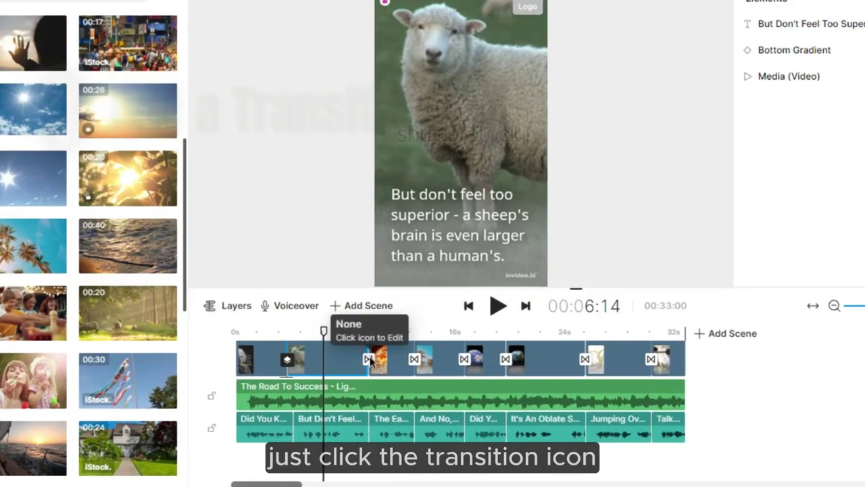
Choose Fade at one scene boundary and apply it to all transitions.
{"action": "left_click", "coordinate": [379, 382]}
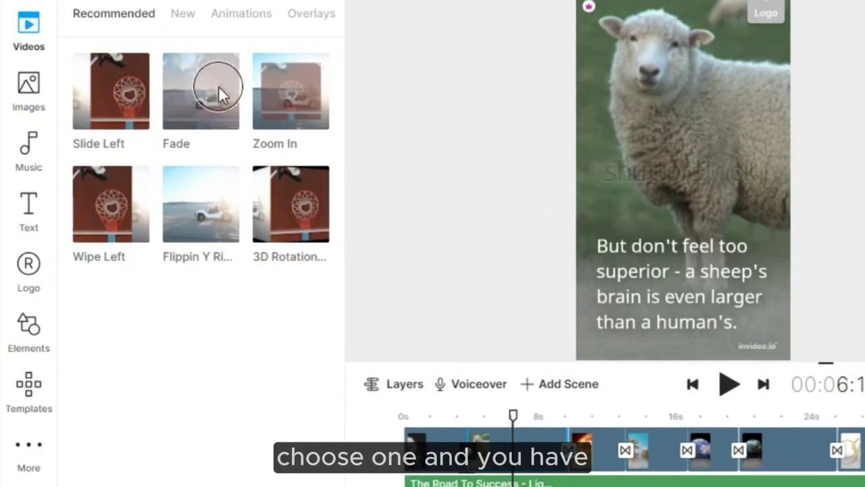
{"action": "left_click", "coordinate": [219, 86]}
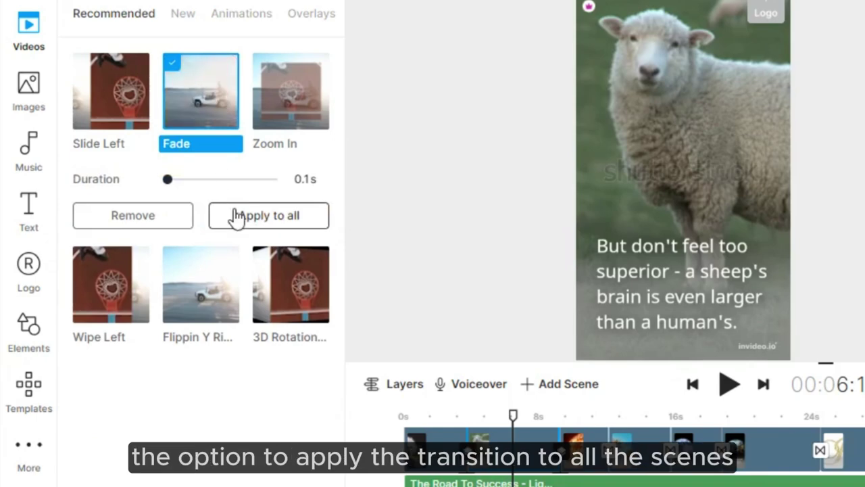
{"action": "left_click", "coordinate": [238, 216]}
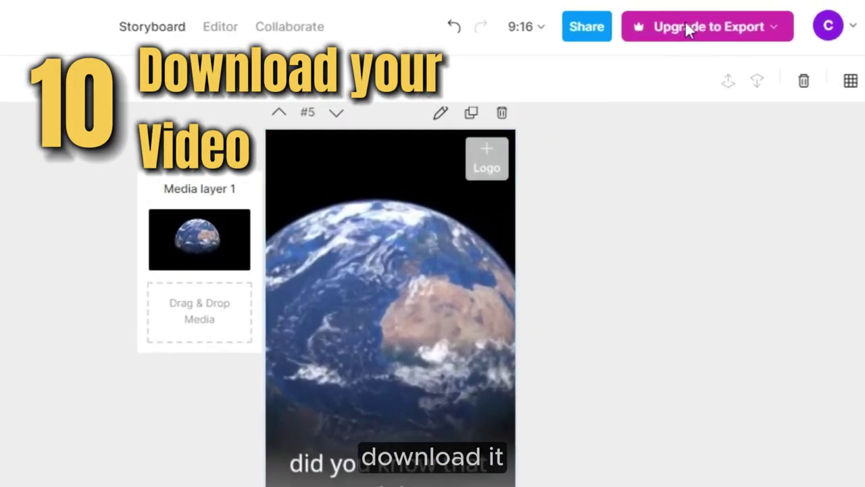
Check the export quality options and the two premium iStock items, then close the panel.
{"action": "left_click", "coordinate": [685, 23]}
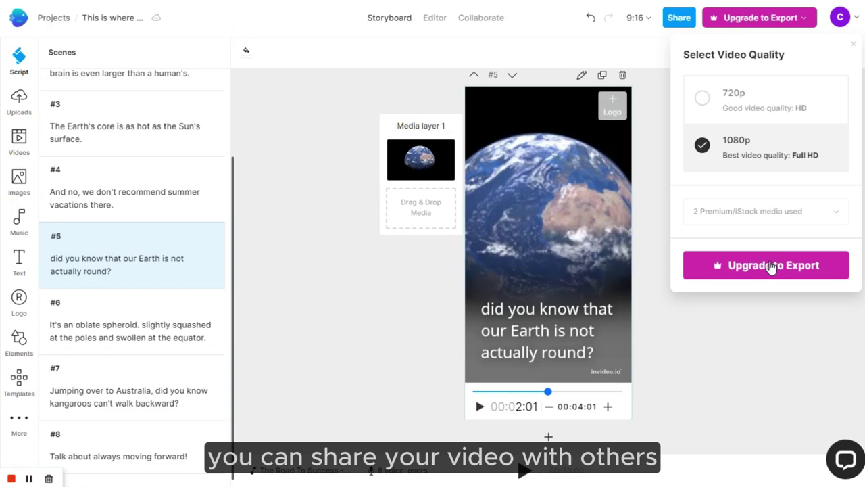
{"action": "left_click", "coordinate": [797, 210]}
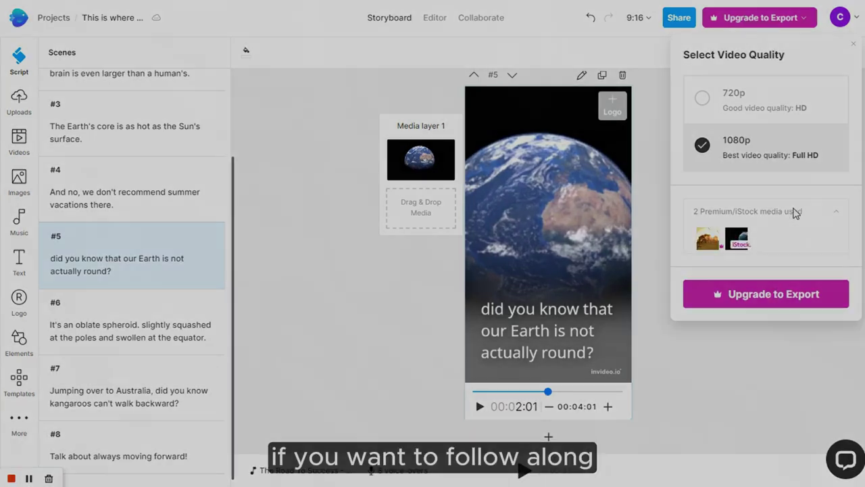
{"action": "left_click", "coordinate": [796, 211]}
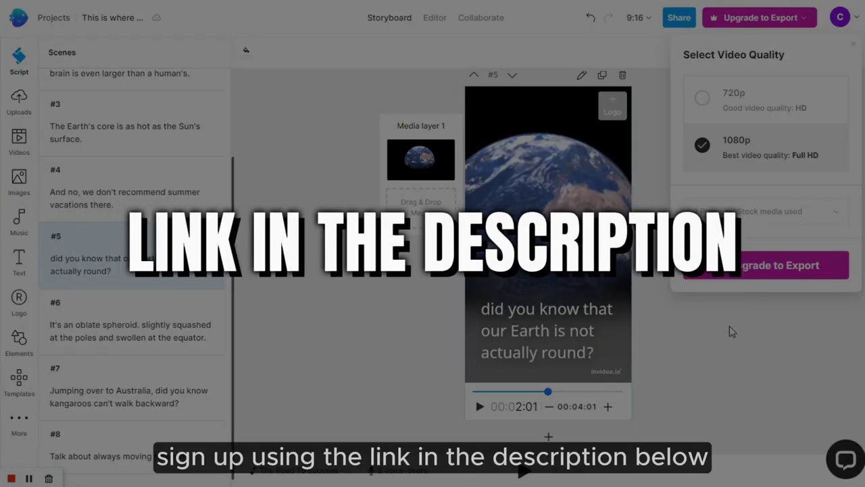
{"action": "left_click", "coordinate": [705, 313]}
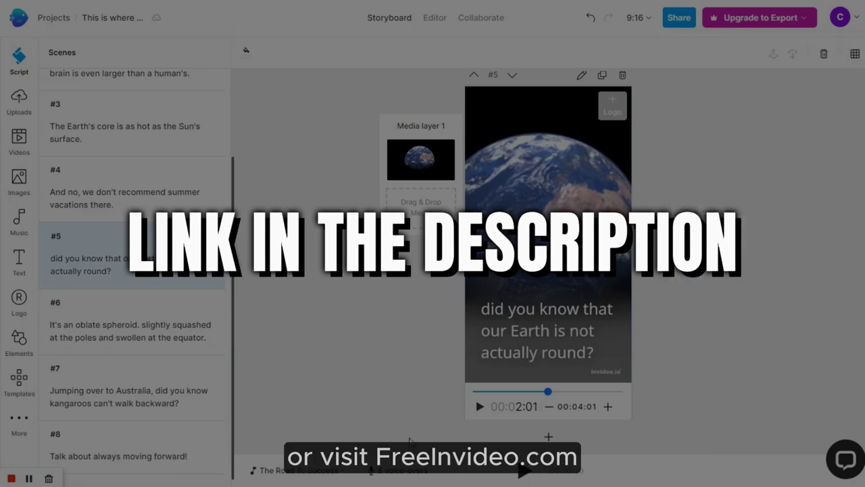